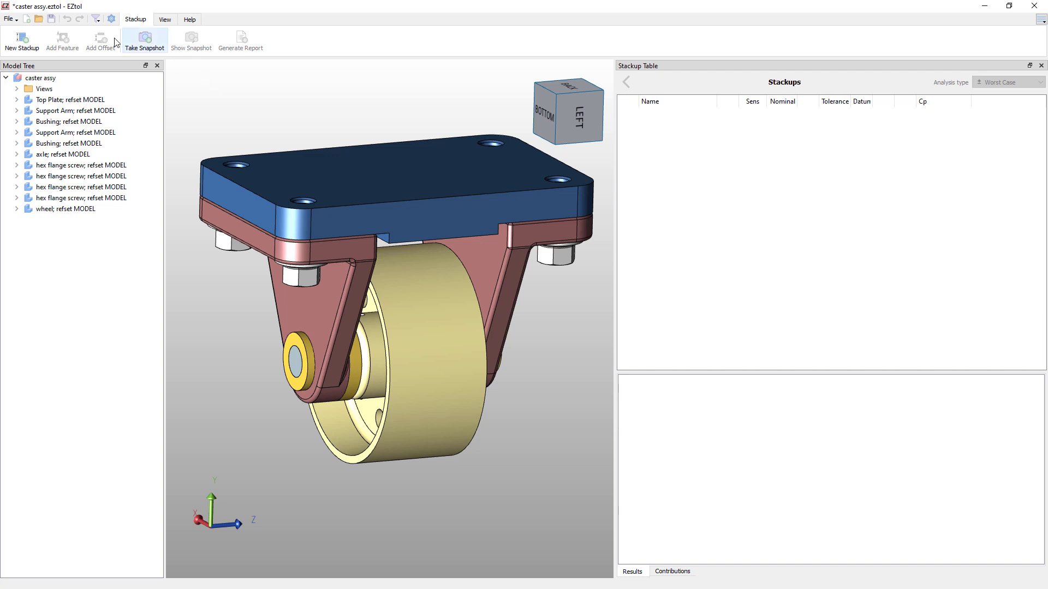
Step: Start a new stackup from the bushing face to the adjacent wheel face, with the top plate's side face as annotation plane
left_click(22, 39)
left_click(357, 368)
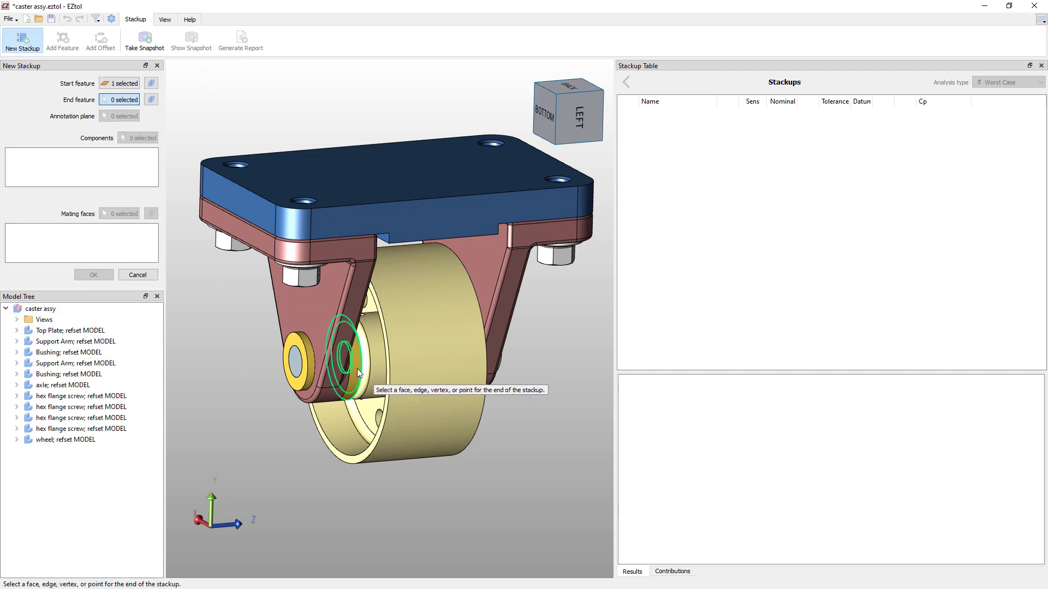
left_click(356, 364)
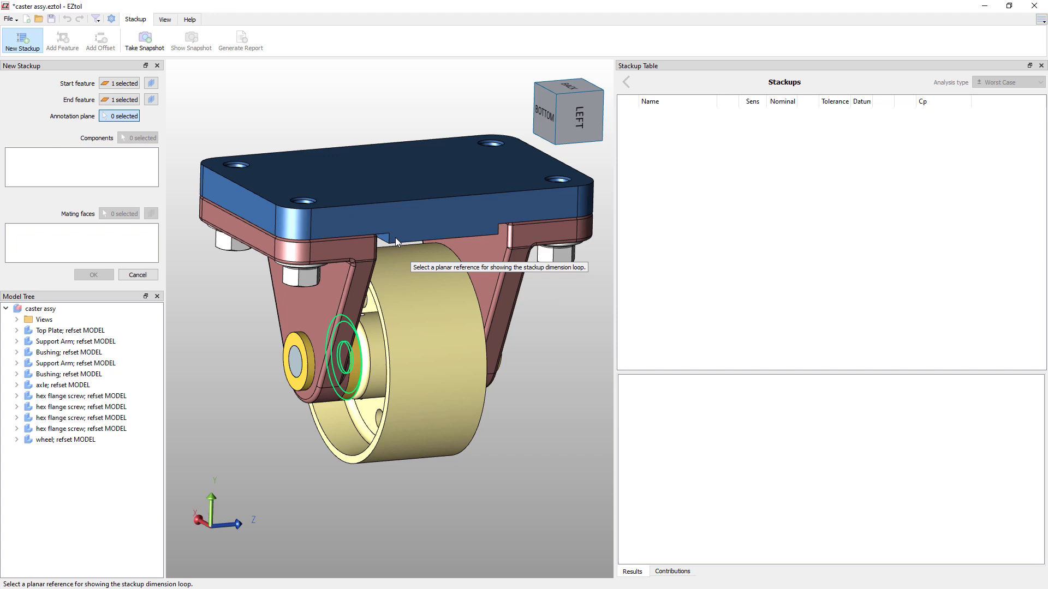
left_click(398, 224)
left_click(491, 531)
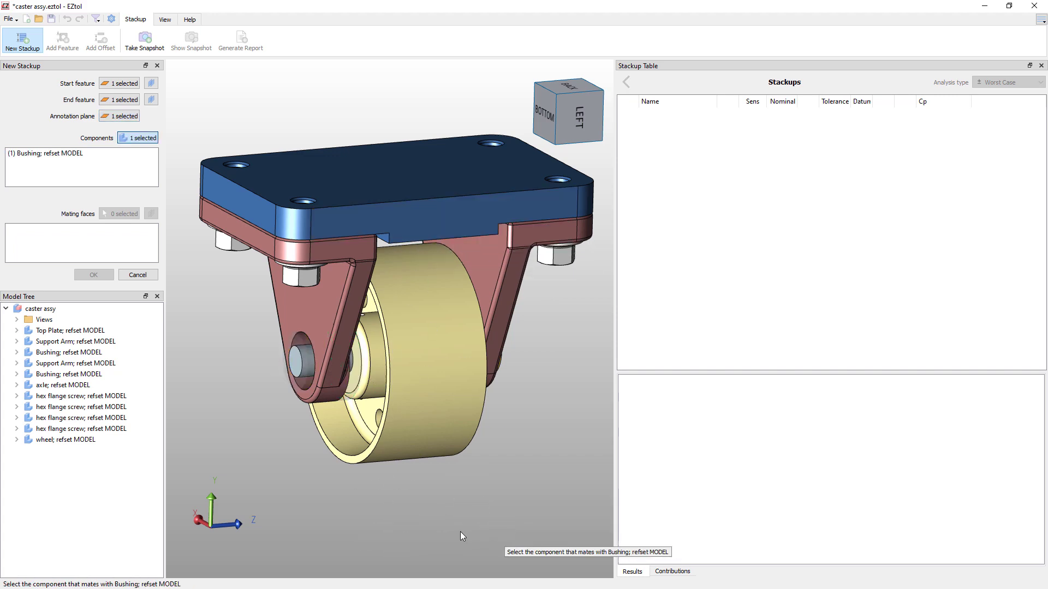
Step: Select the stackup's component chain in order: support arm, hex flange screw, top plate, opposite hex flange screw, support arm, bushing and wheel
left_click(316, 339)
left_click(297, 278)
left_click(491, 180)
left_click(557, 194)
left_click(543, 231)
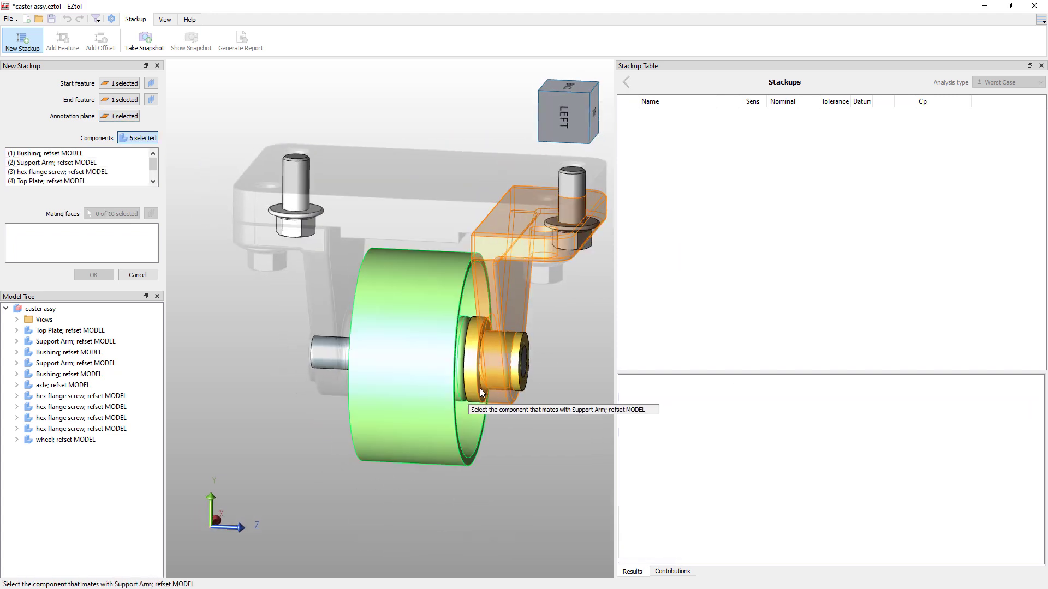
left_click(480, 388)
left_click(417, 313)
Step: Pick the mating faces linking the first bushing, support arm, hex flange screw, top plate and second hex flange screw
left_click(354, 324)
left_click(323, 294)
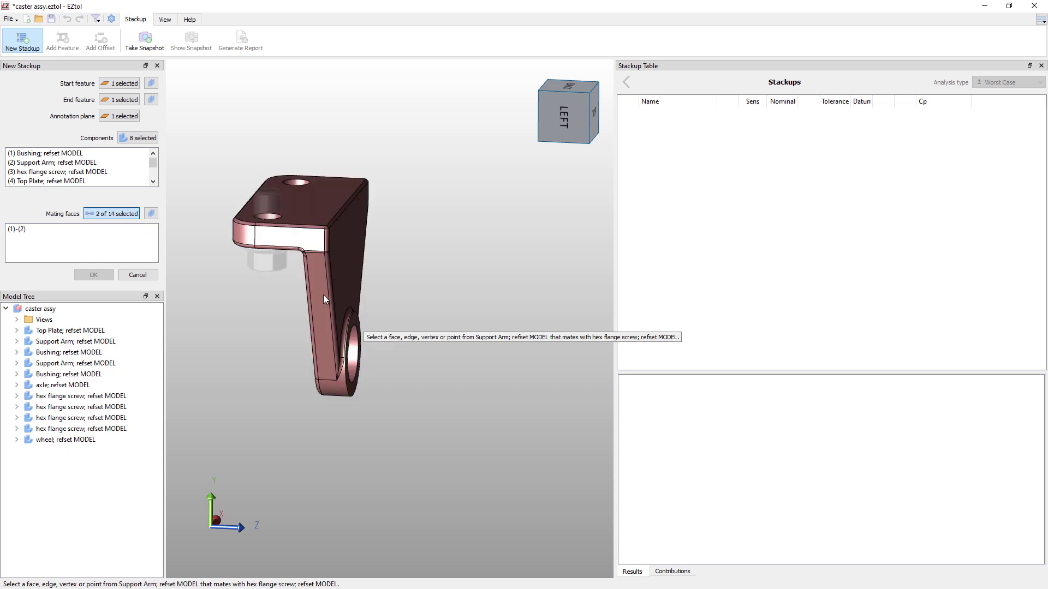
left_click(267, 215)
left_click(267, 215)
left_click(270, 224)
left_click(268, 189)
left_click(537, 221)
left_click(537, 220)
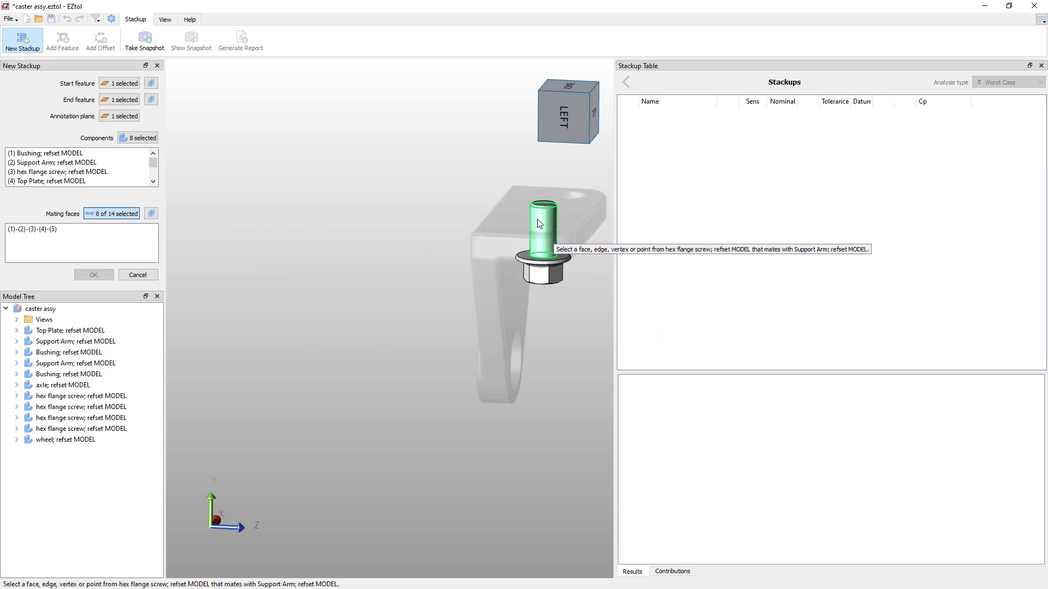
Step: Pick the remaining mating faces between the second screw, support arm, bushing and wheel, and create the stackup
left_click(537, 224)
left_click(537, 224)
left_click(480, 392)
left_click(480, 393)
left_click(480, 392)
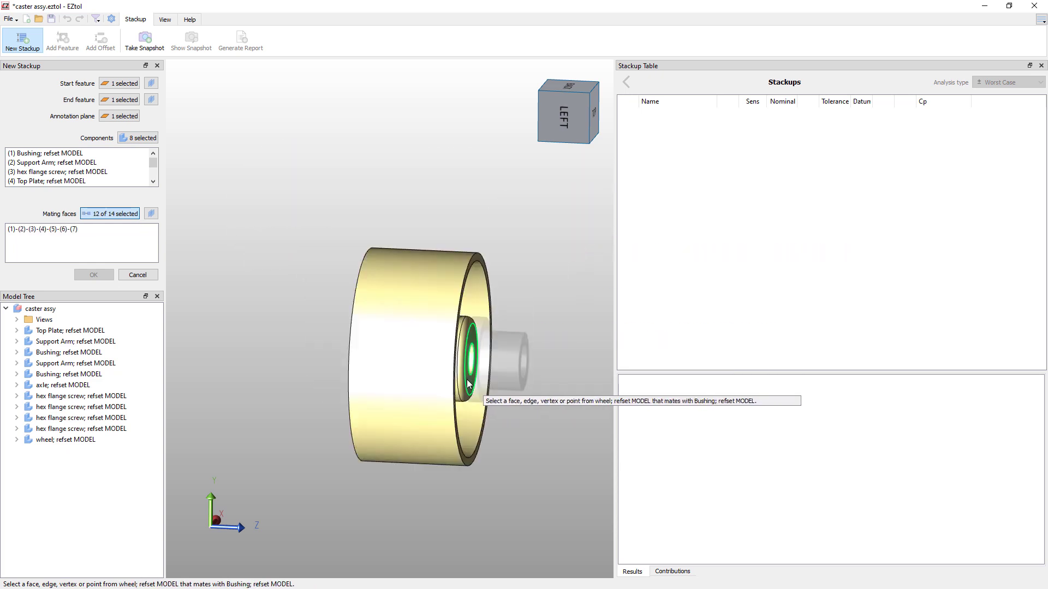
left_click(468, 381)
left_click(87, 276)
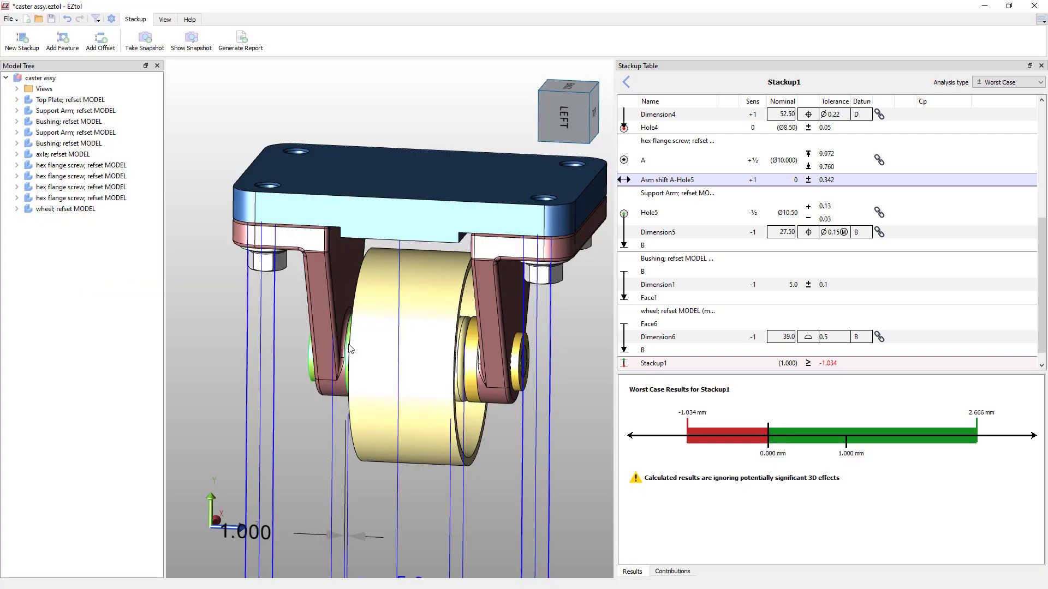
Step: Examine the stackup's dimension loop and the objective types available, including the Statistical options
scroll(363, 285, "down", 5)
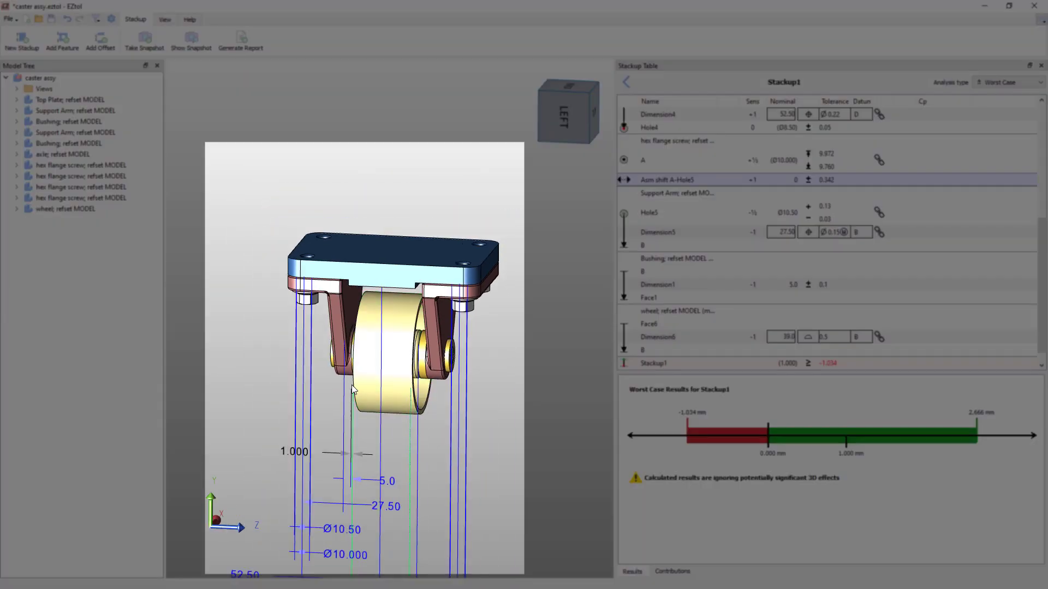
mouse_move(351, 385)
left_mouse_down()
mouse_move(351, 326)
mouse_move(372, 329)
left_mouse_up()
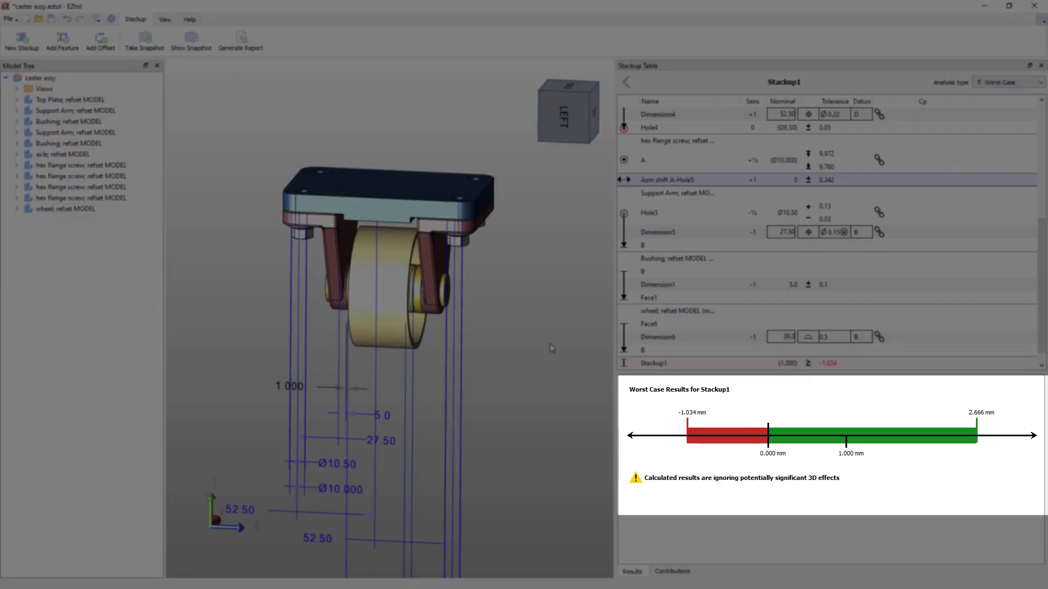
left_click(1041, 366)
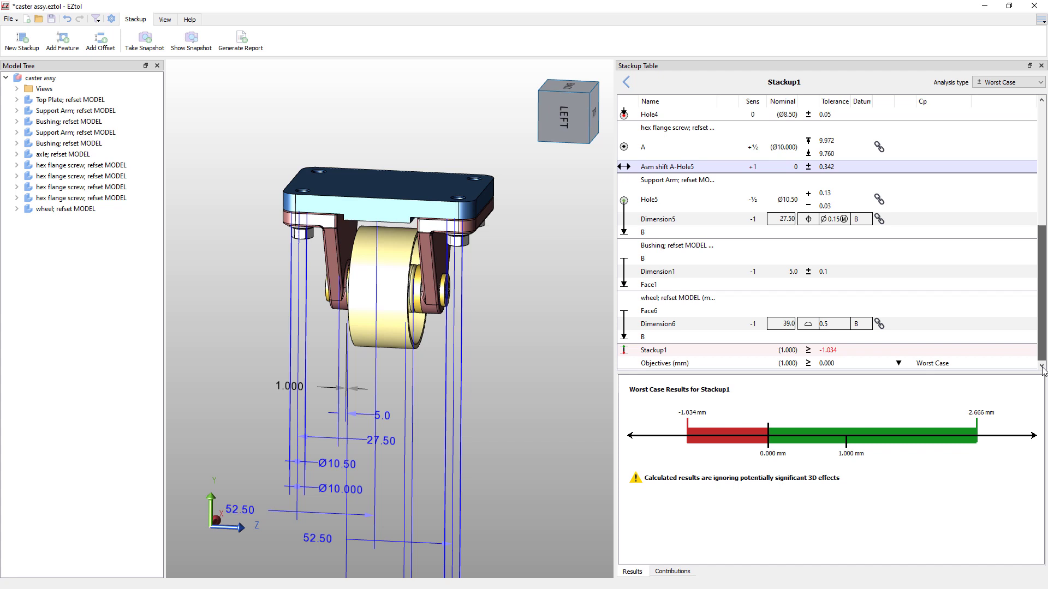
left_click(898, 363)
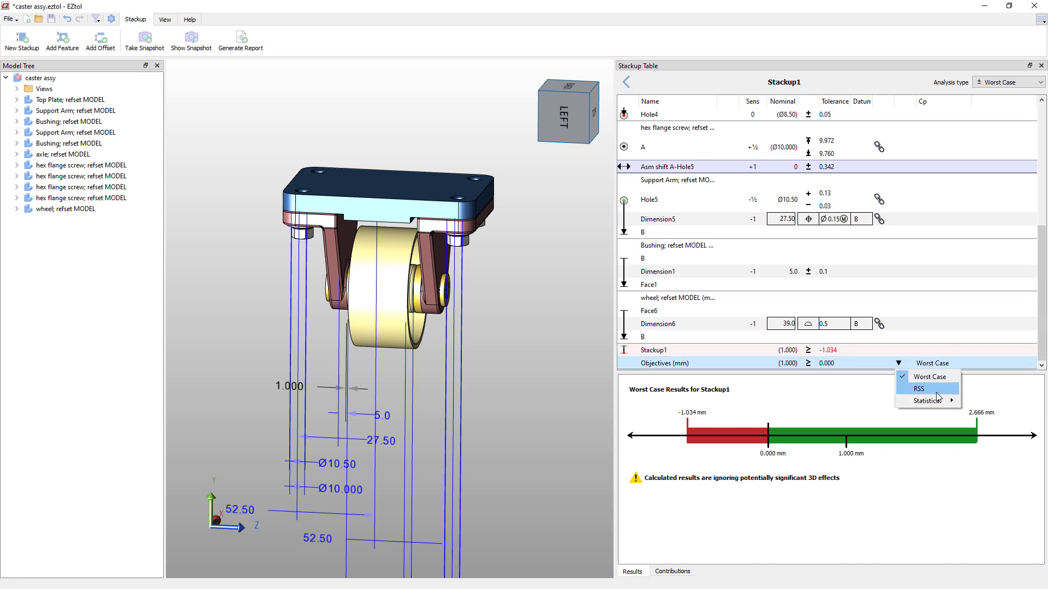
mouse_move(945, 401)
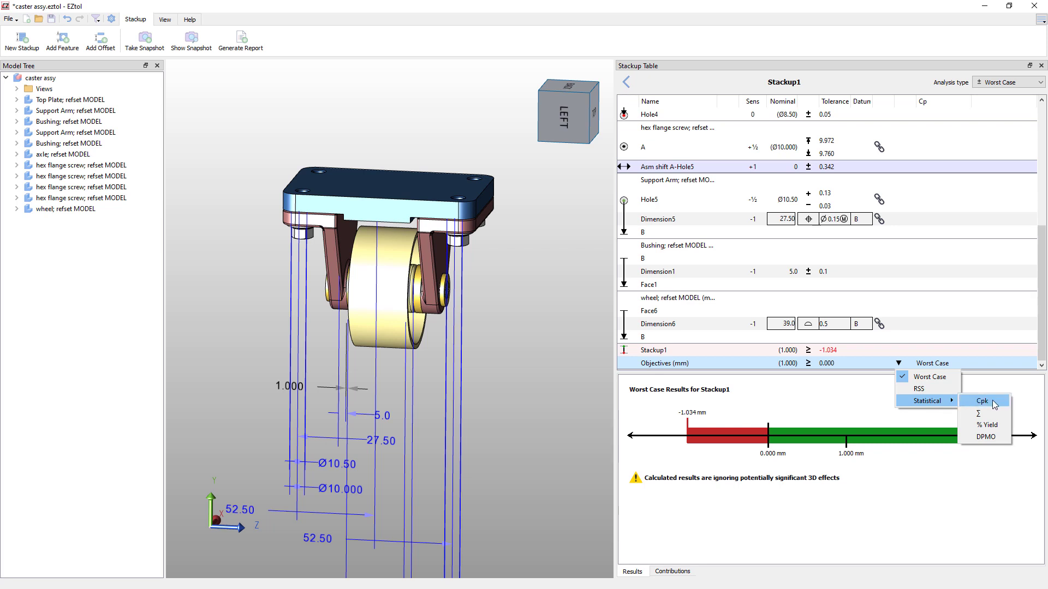
left_click(986, 437)
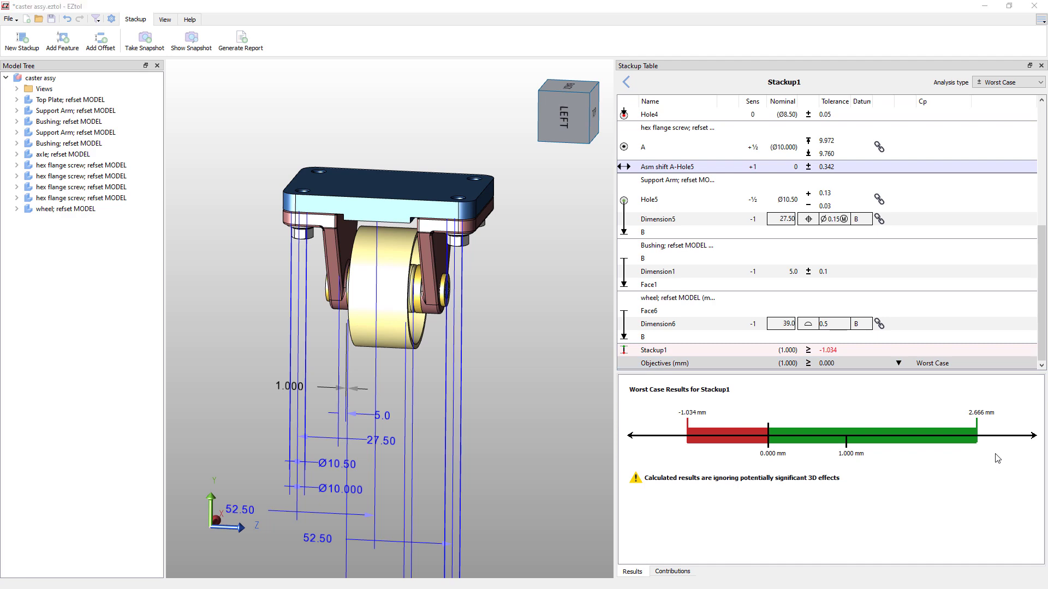
Step: Set the top plate's Dimension3 position tolerance to 0.25 in the stackup table
left_click_drag(1041, 336, 1041, 217)
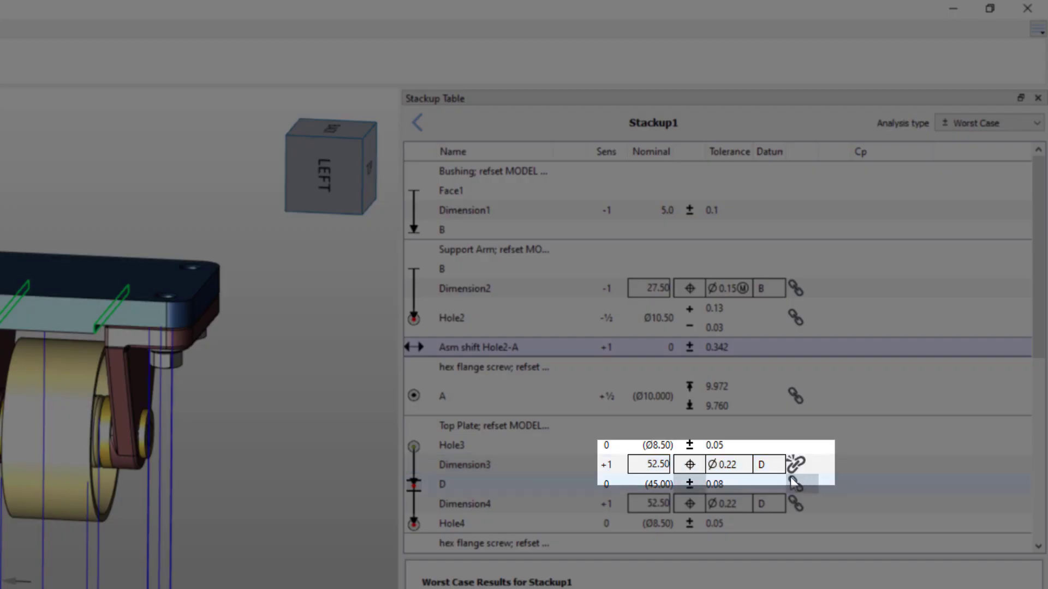
left_click(731, 465)
left_click(731, 466)
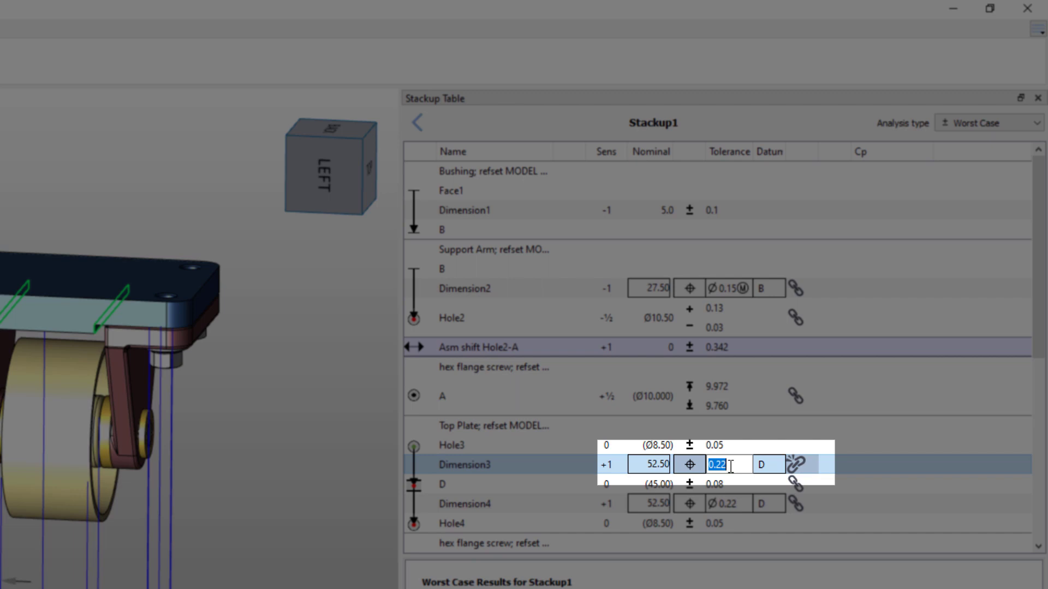
type(".25")
key("Return")
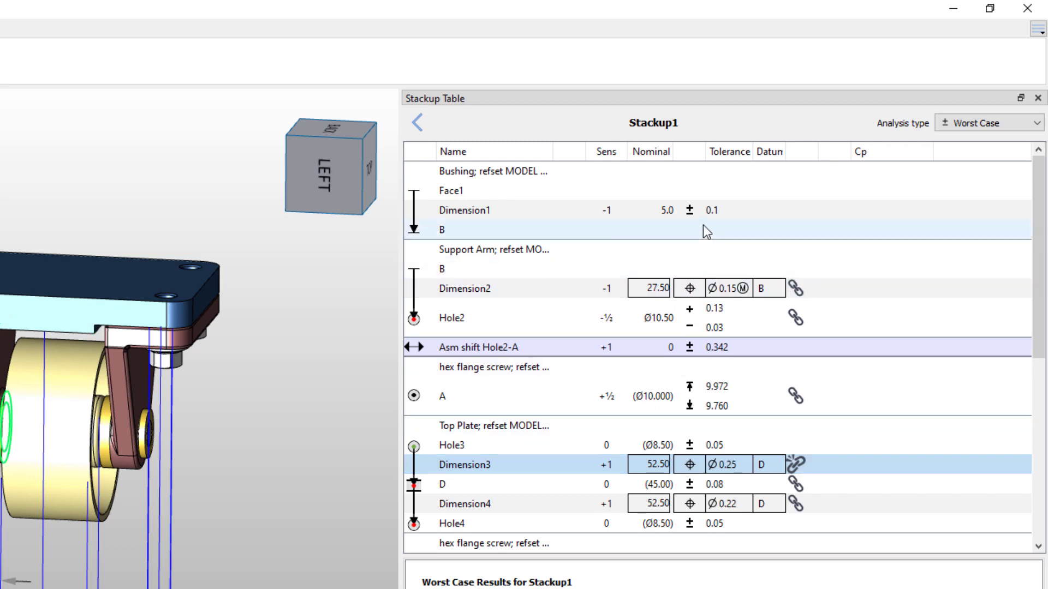
Step: Change the first bushing's Dimension1 tolerance to Plus Minus, with values of +0.125 and +0.20
left_click(692, 210)
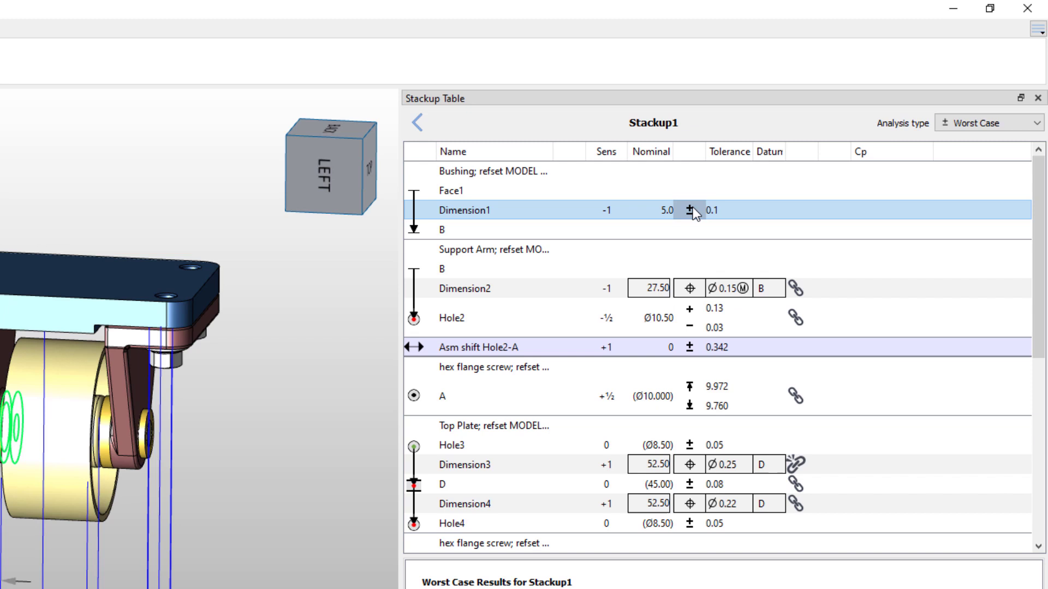
left_click(690, 210)
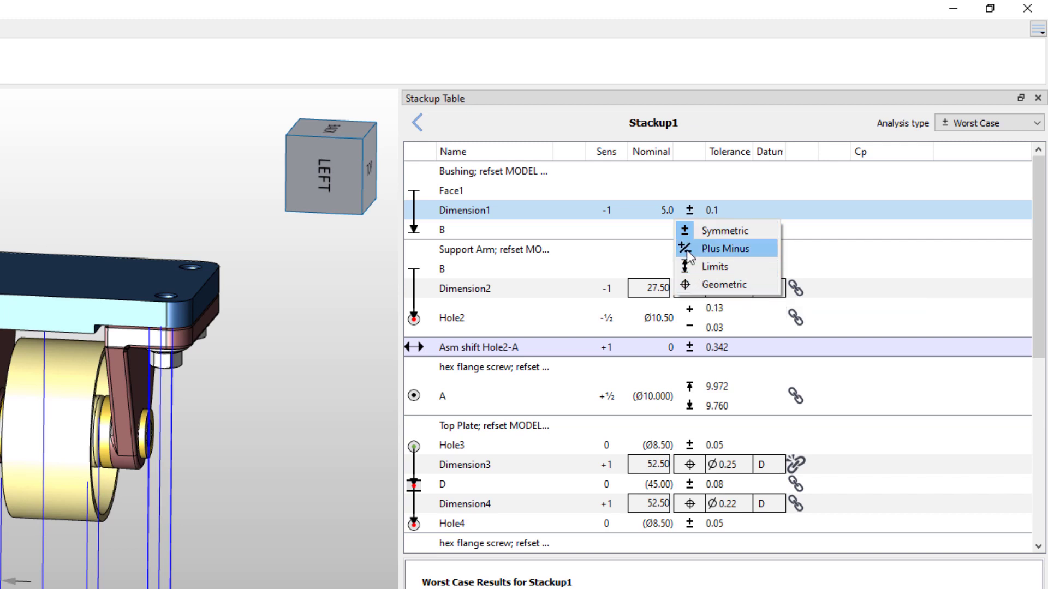
left_click(688, 250)
left_click(719, 212)
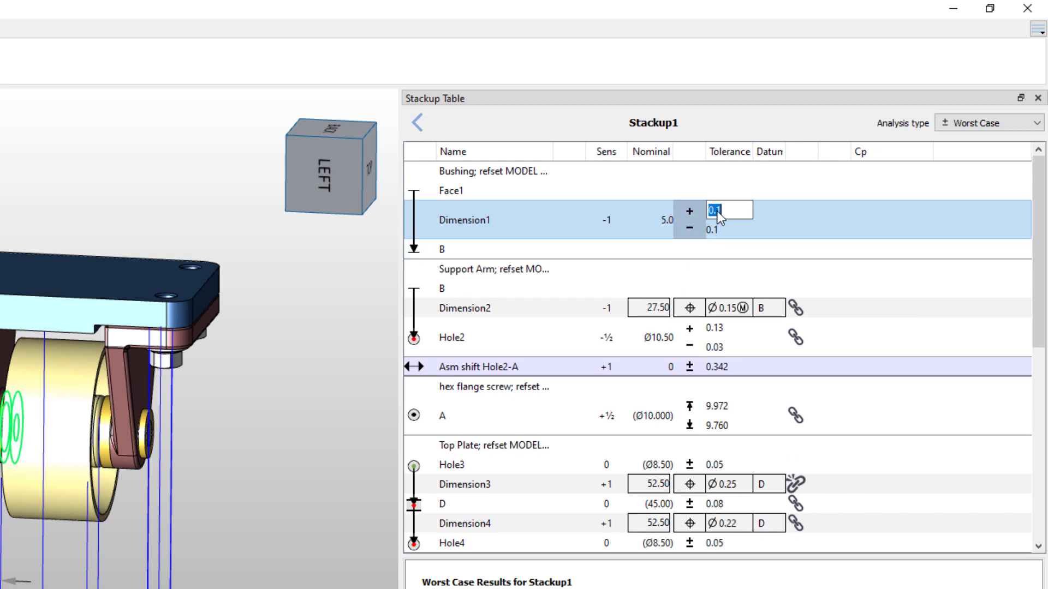
type(".125")
key("Return")
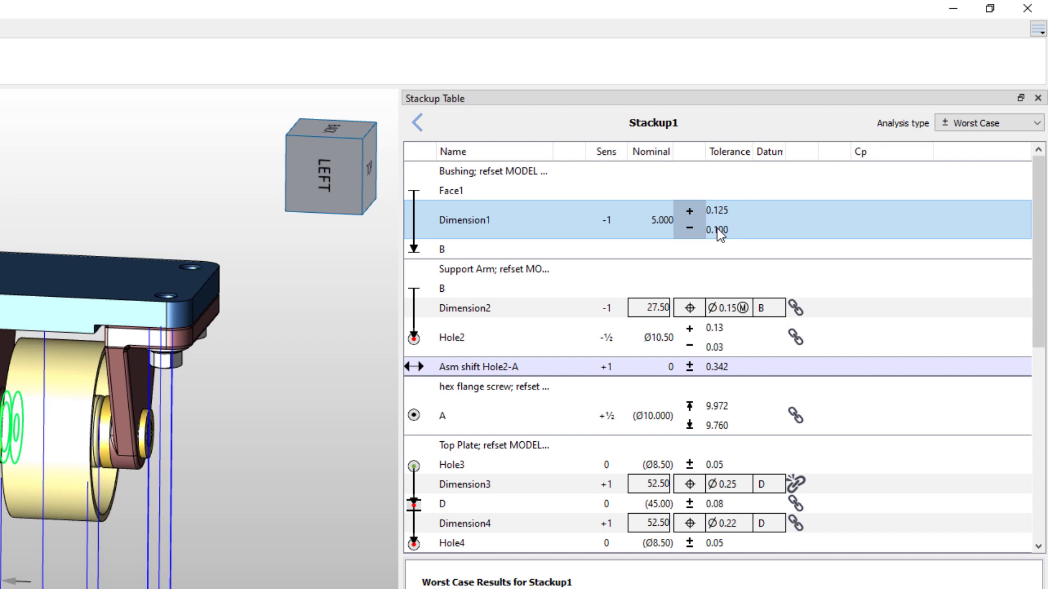
left_click(719, 233)
type("+")
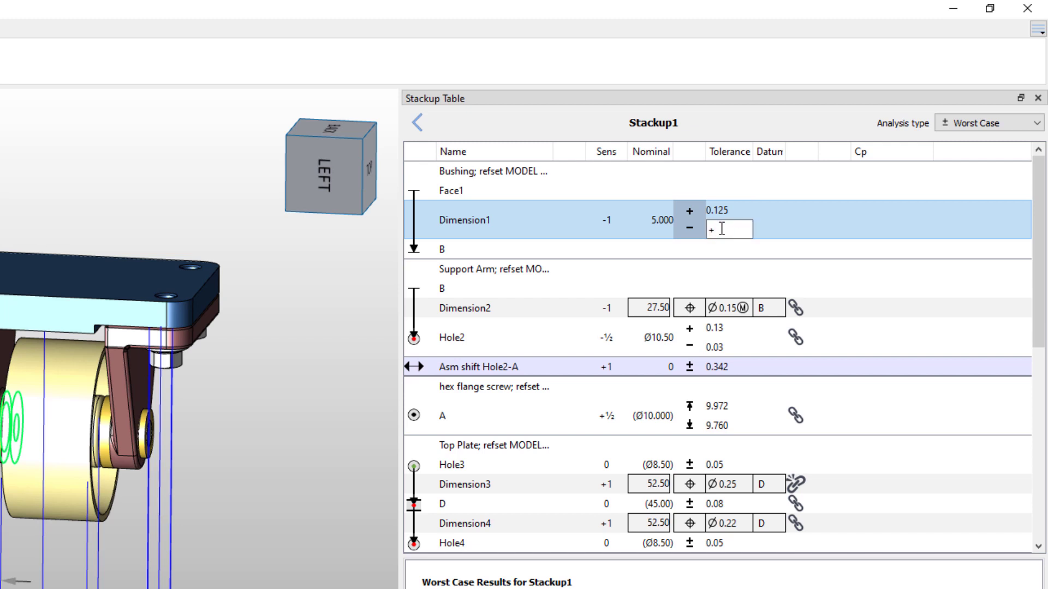
type(".20")
key("Return")
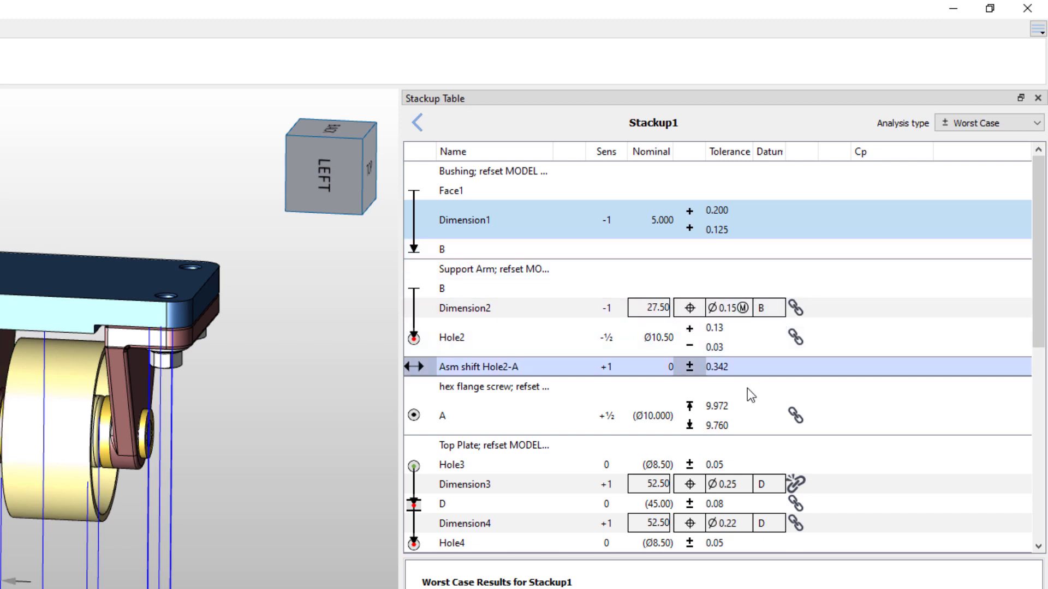
Step: Add the maximum material (M) modifier to both the 0.25 tolerance and datum D in Dimension3's feature control frame
left_click(692, 484)
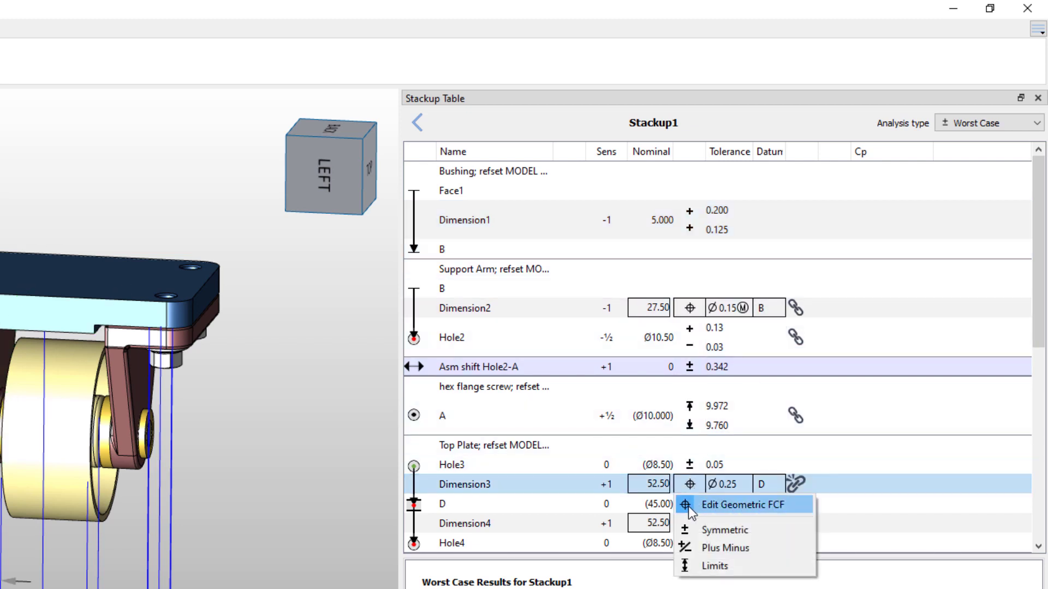
left_click(687, 506)
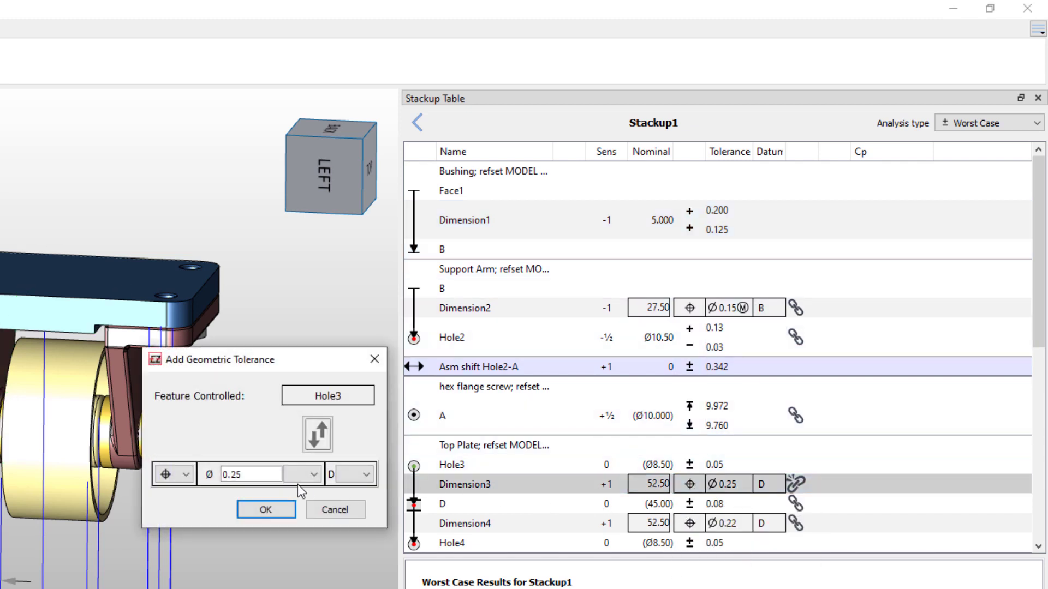
left_click(303, 474)
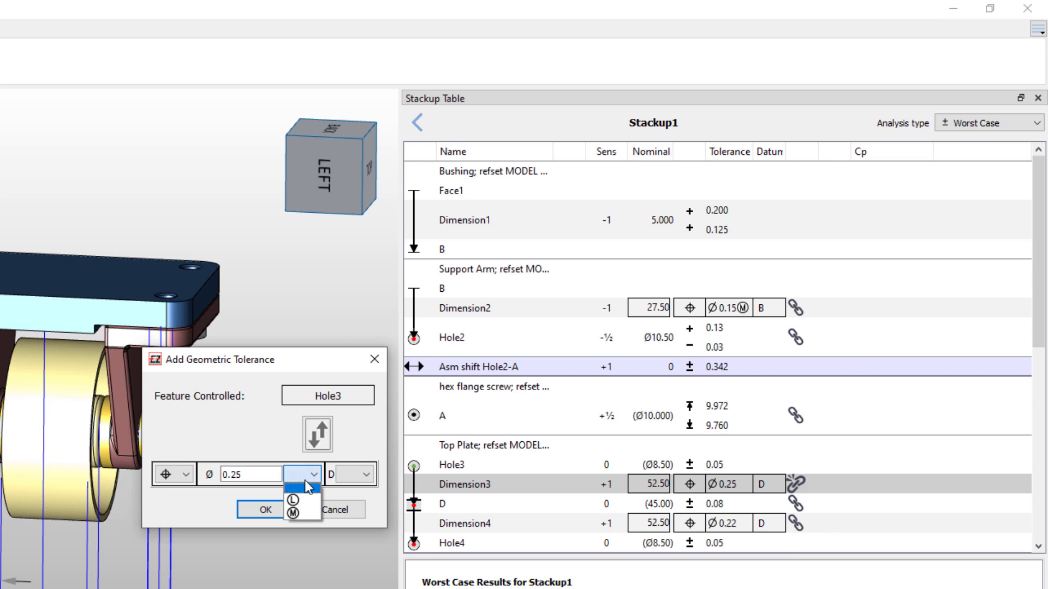
left_click(300, 516)
left_click(366, 474)
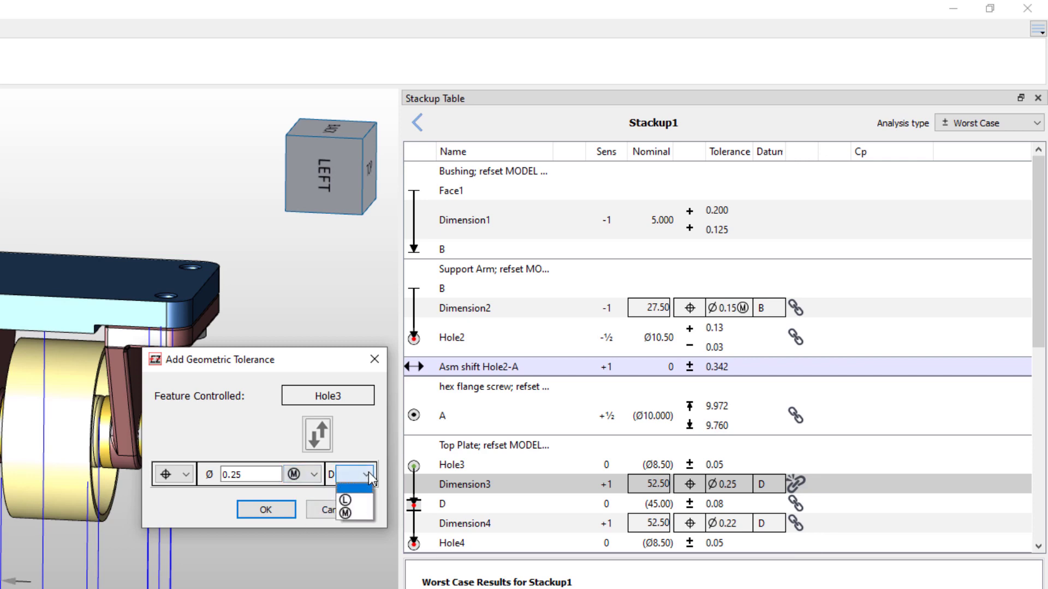
left_click(352, 513)
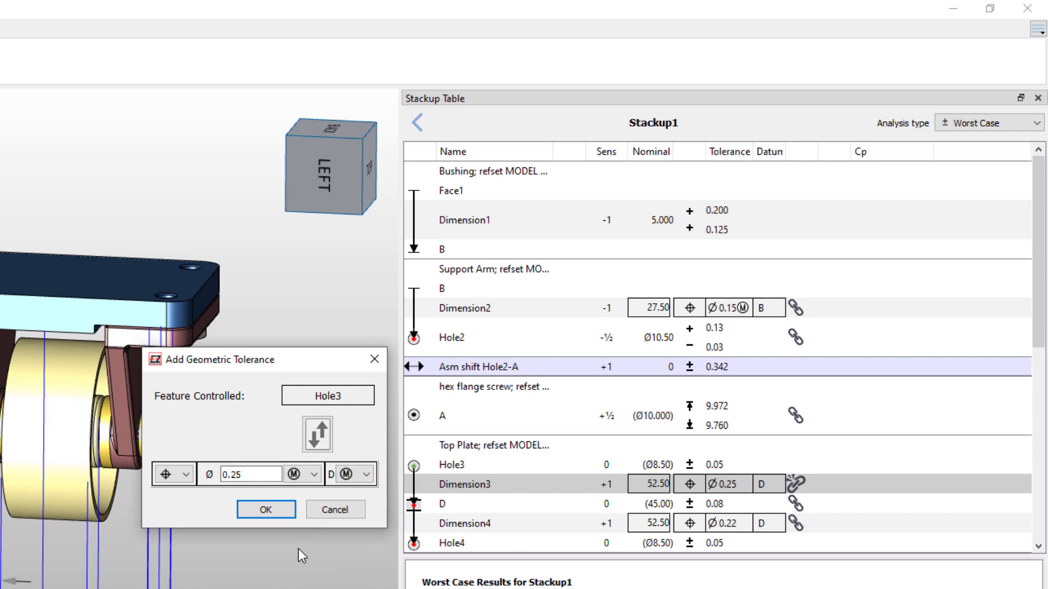
left_click(266, 509)
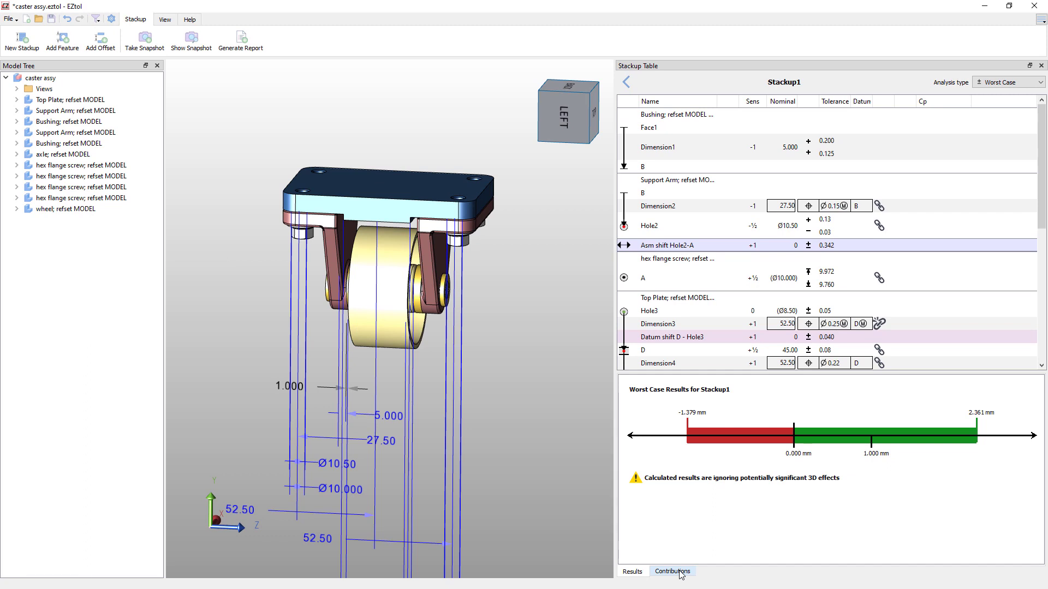
Step: Examine the worst case contributions of the stackup and locate the main contributors and table features in the model
left_click(673, 571)
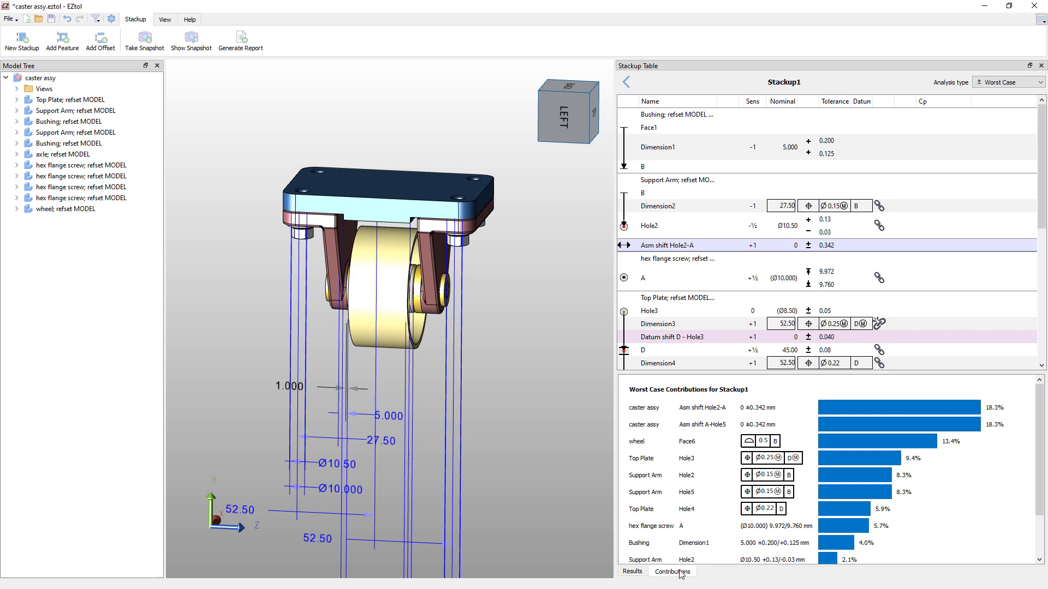
left_click(826, 411)
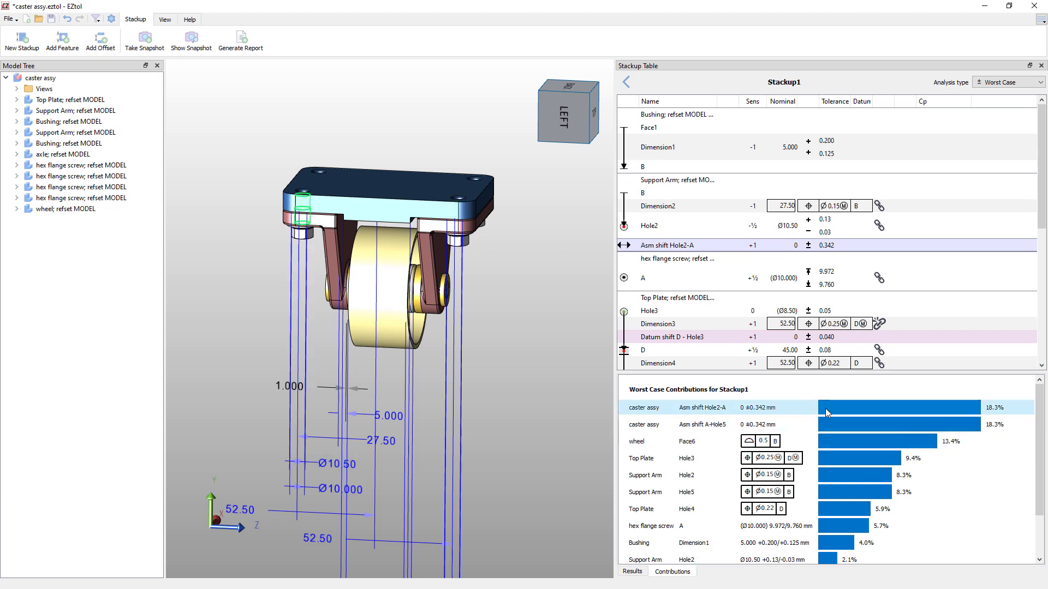
left_click(827, 422)
left_click(827, 440)
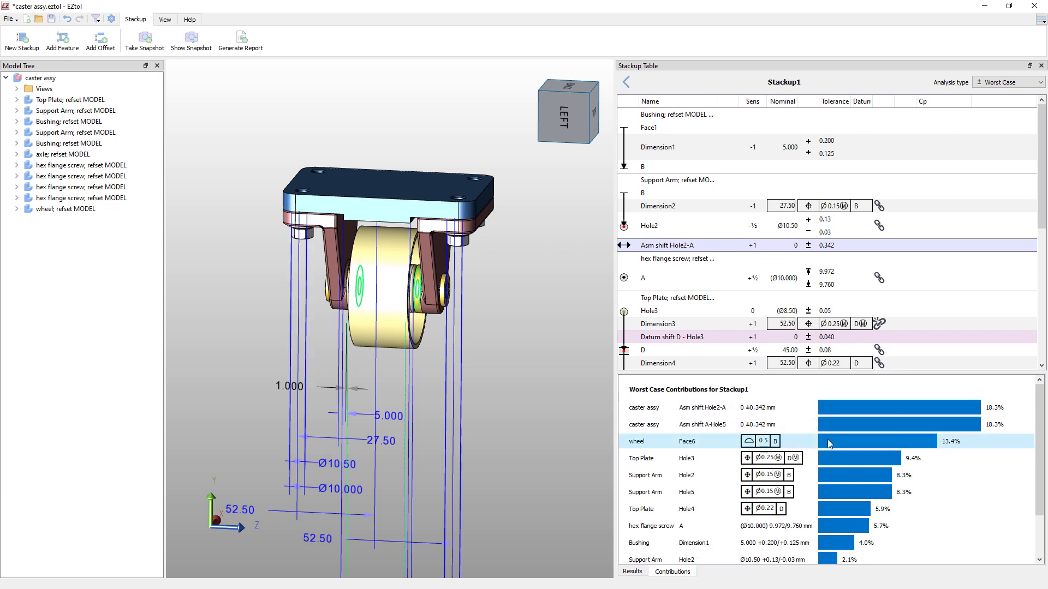
left_click(712, 310)
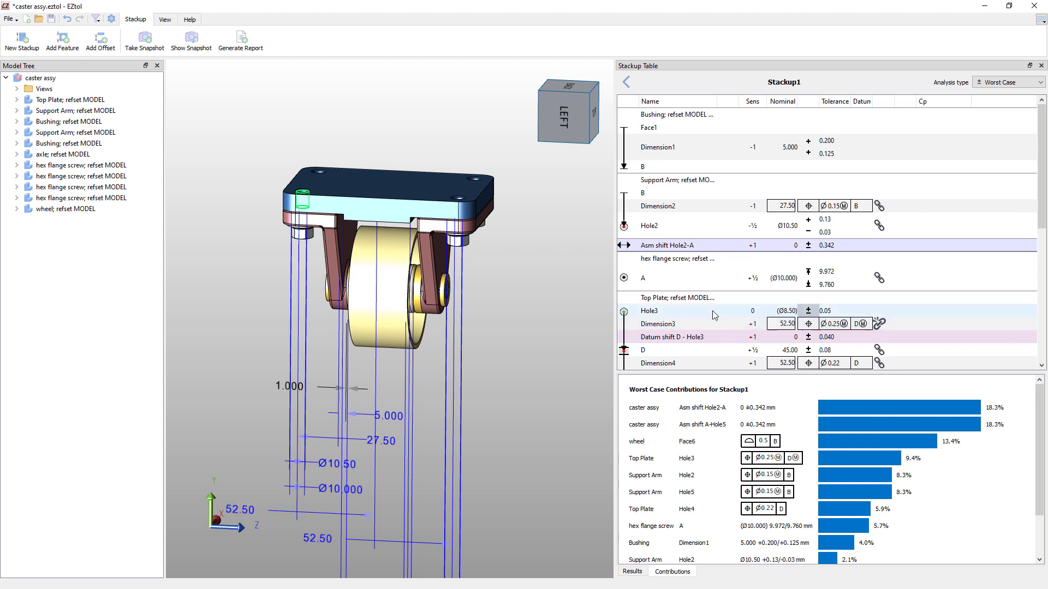
left_click(711, 273)
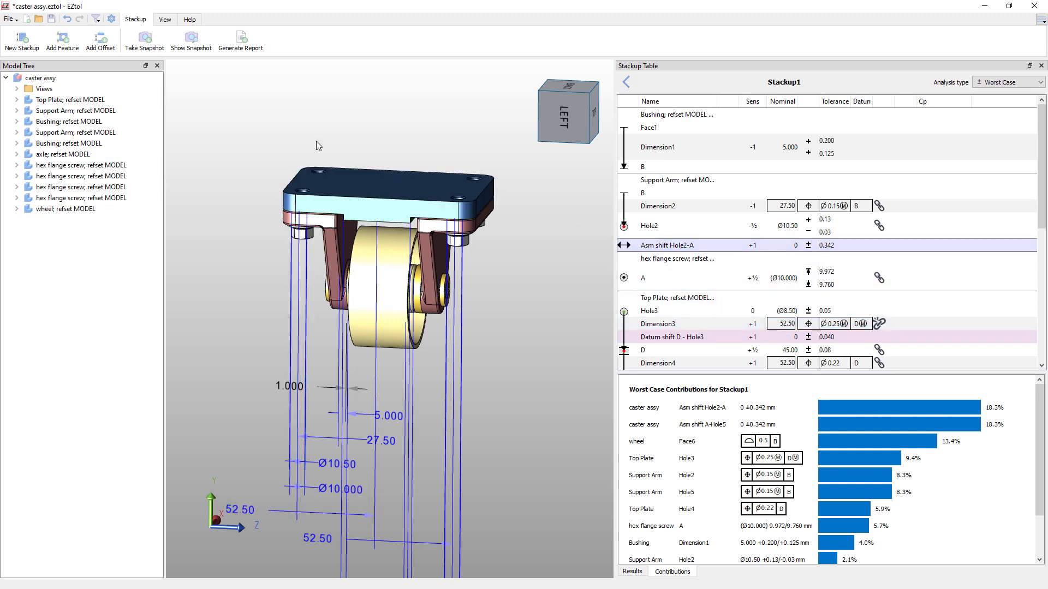
Step: Take a snapshot of the model view with its stackup dimension loop
left_click(152, 44)
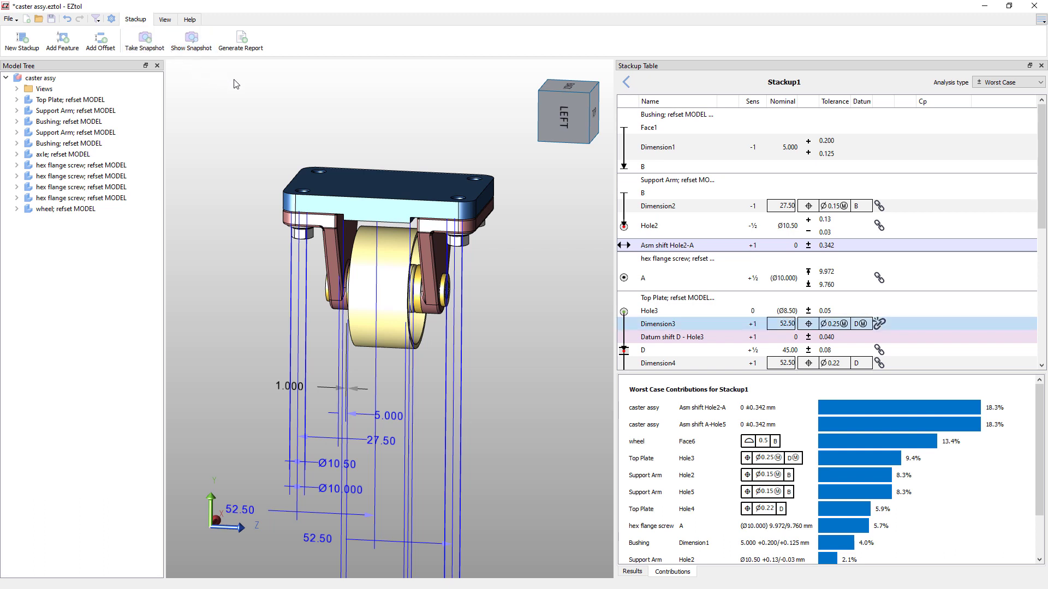
Step: Generate the tolerance report as EZtol Stackup Report in the caster_wheel_mod_dim_scheme folder and read through it
left_click(242, 41)
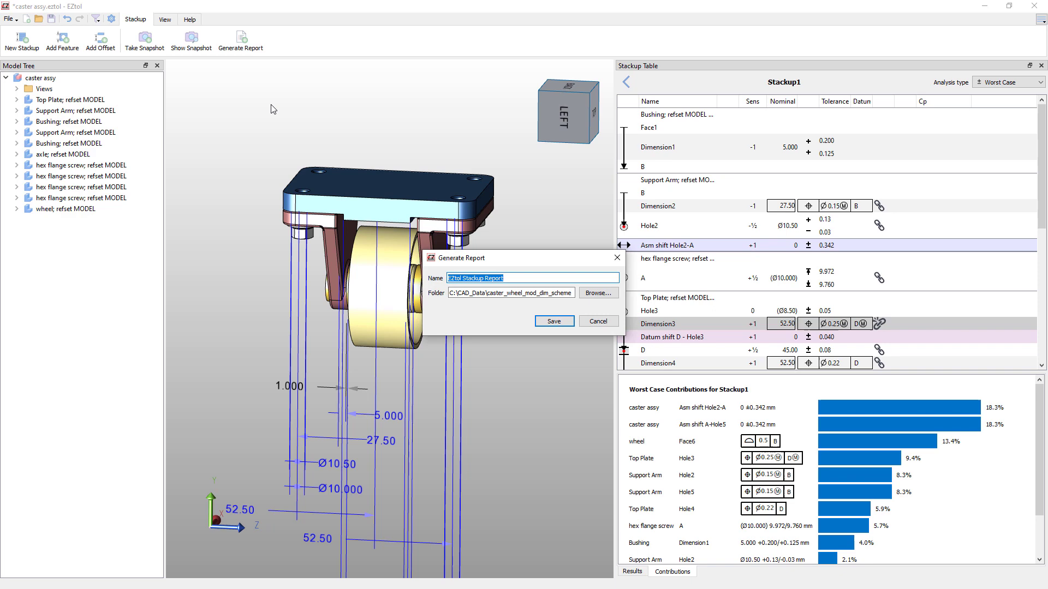
left_click(551, 321)
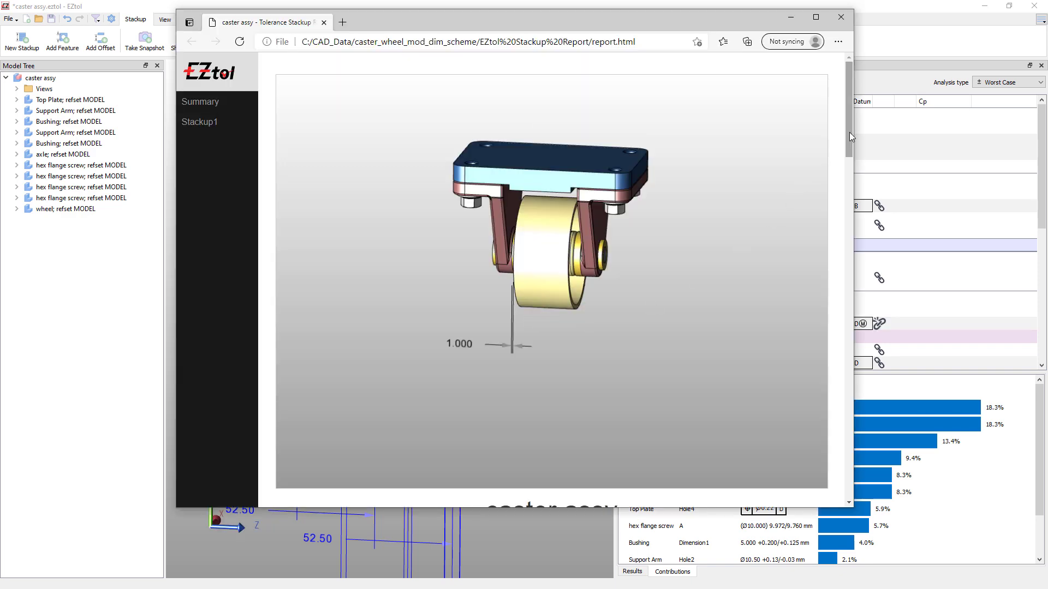
left_click_drag(849, 132, 857, 487)
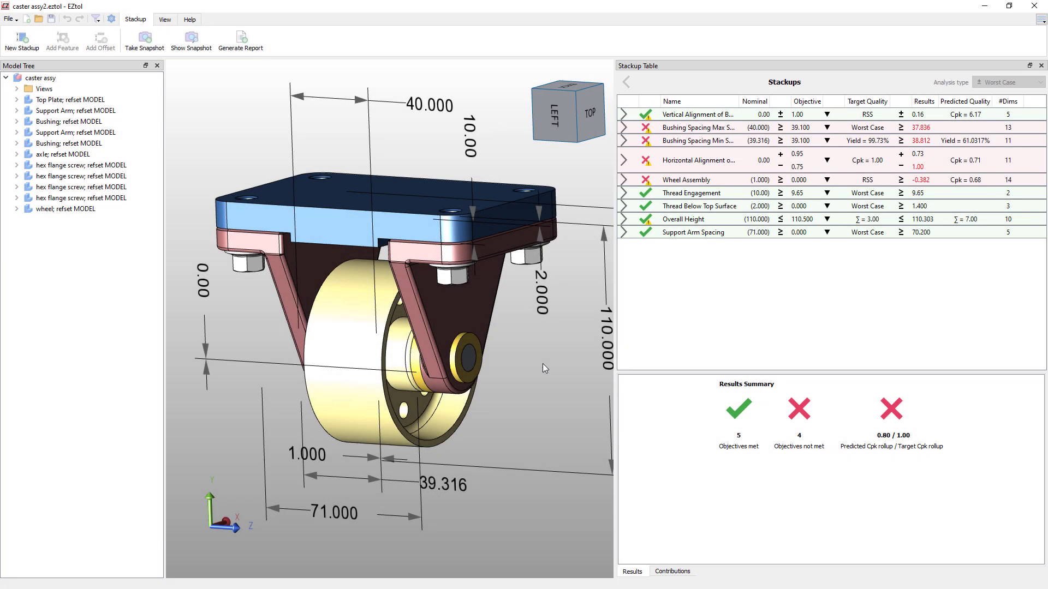
Step: Examine the caster assy2 stackups one by one, from Overall Height up to the vertical alignment stackup, and locate them in the model
left_click(692, 213)
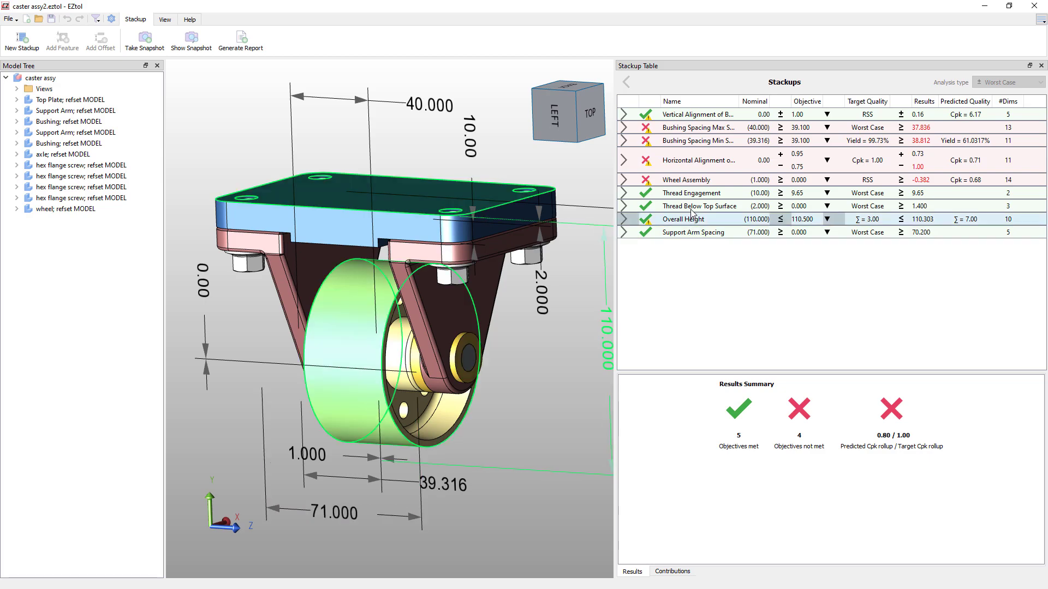
left_click(690, 180)
left_click(690, 160)
left_click(689, 140)
left_click(689, 127)
left_click(689, 116)
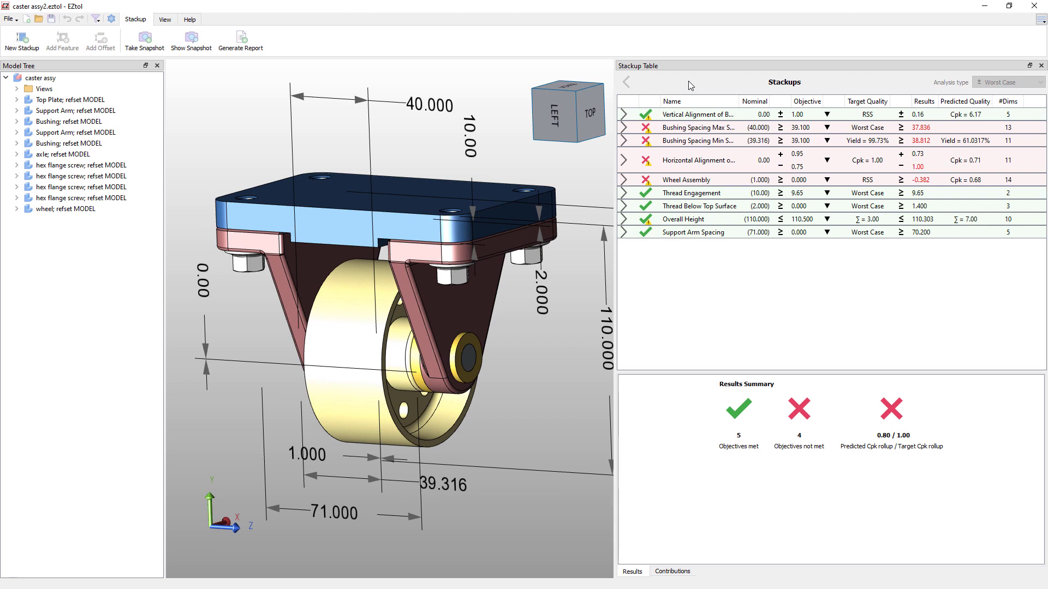
Step: Inspect the statistical results of the Horizontal Alignment of Bushings stackup and check which stackups share the support arm's Hole11
left_click(646, 161)
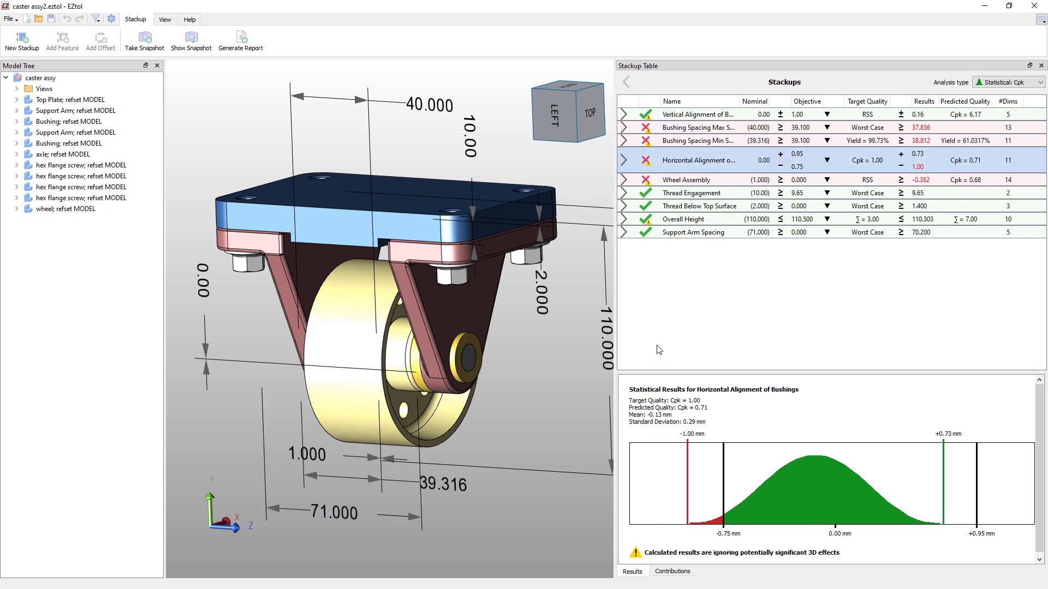
left_click(624, 161)
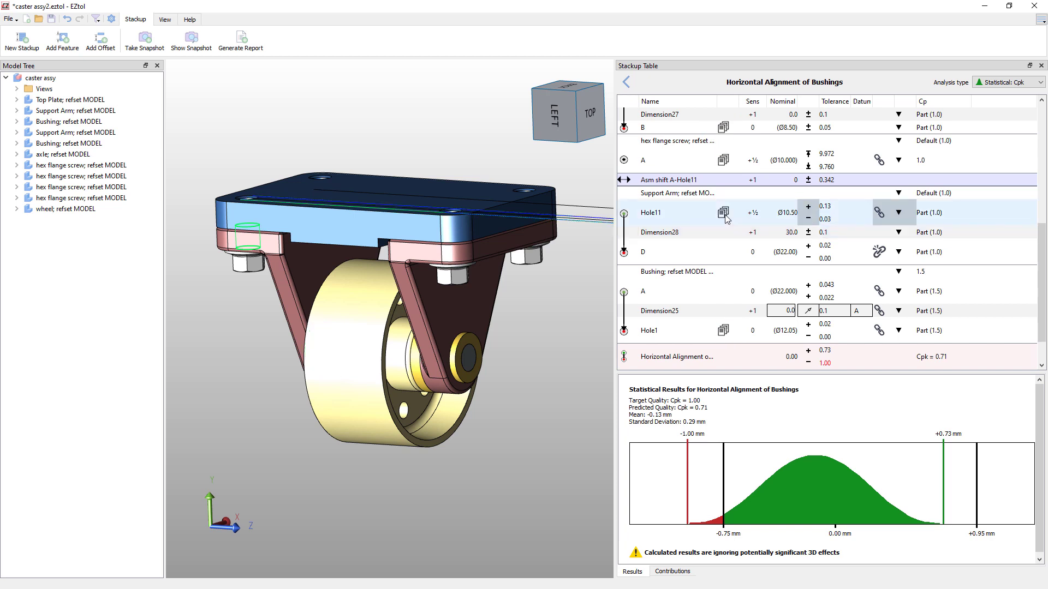
mouse_move(726, 218)
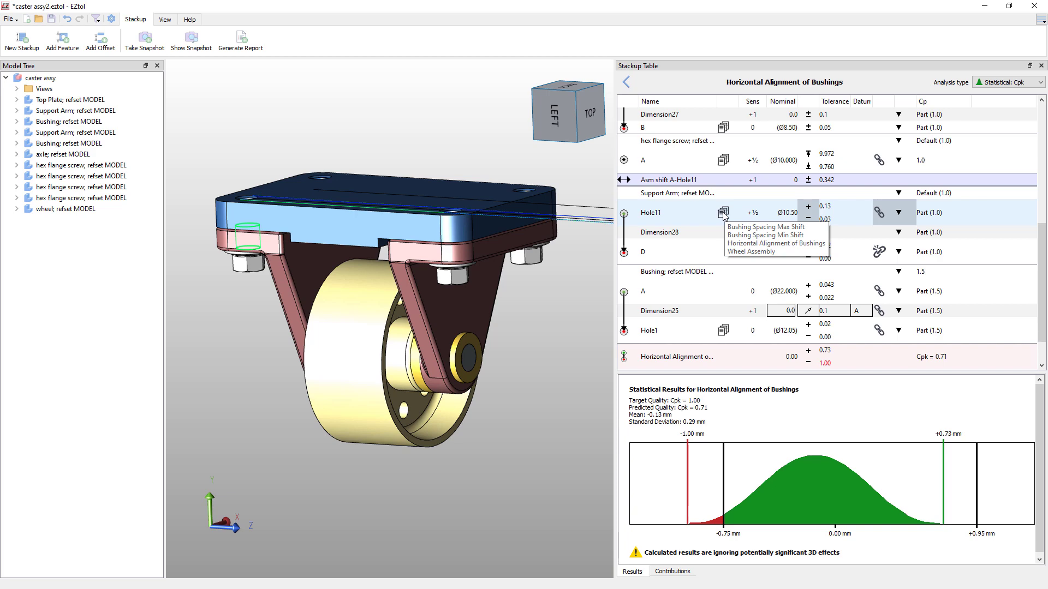
left_click(626, 85)
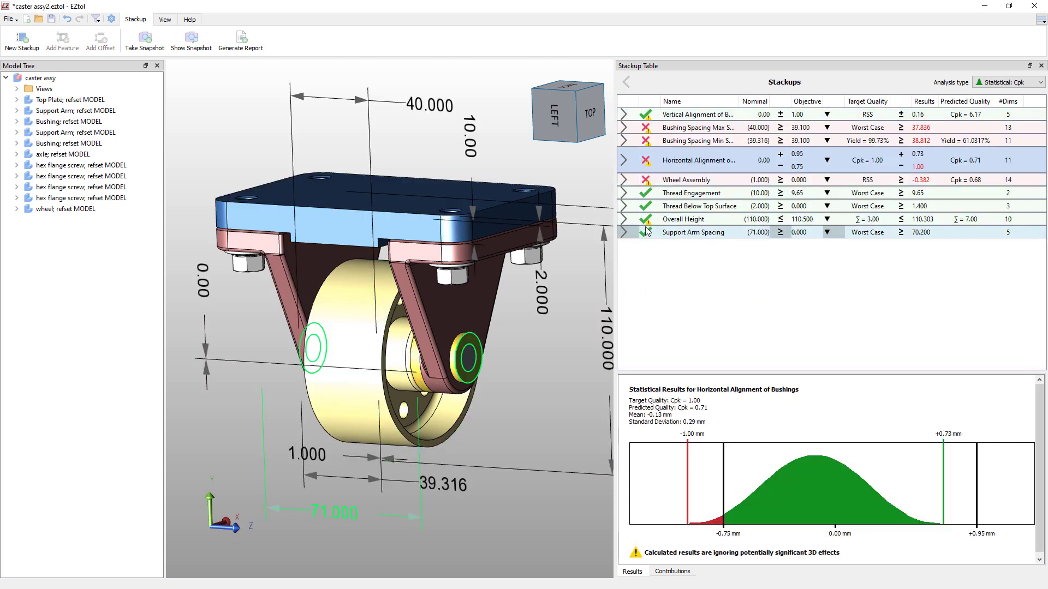